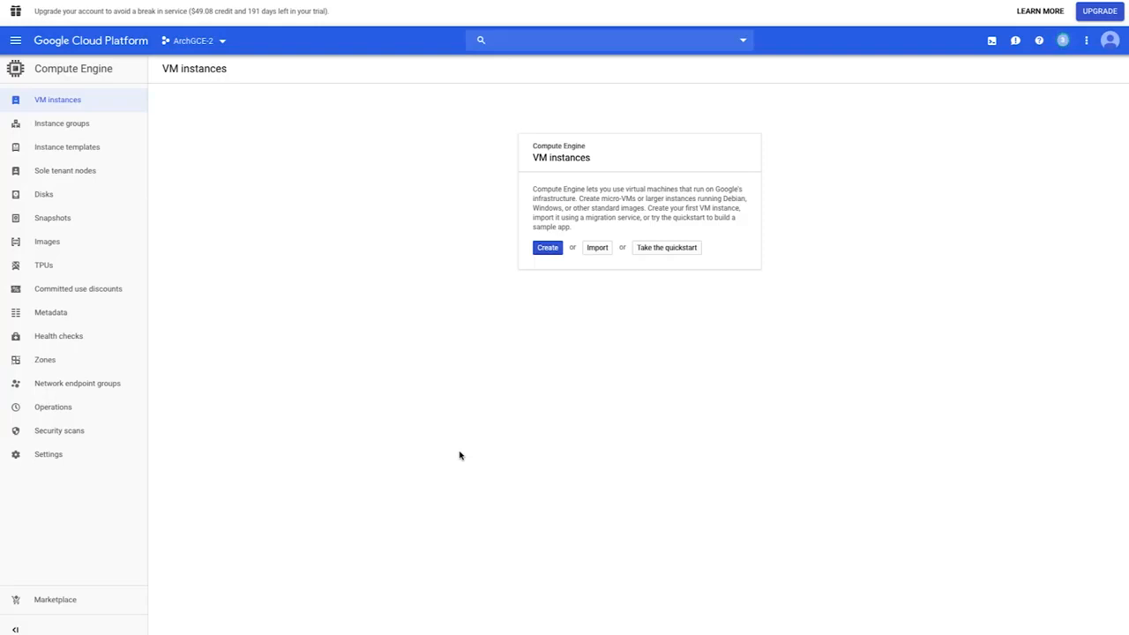
Step: Begin creating a new VM instance and keep its region at us-central1 (Iowa)
click(547, 249)
click(547, 250)
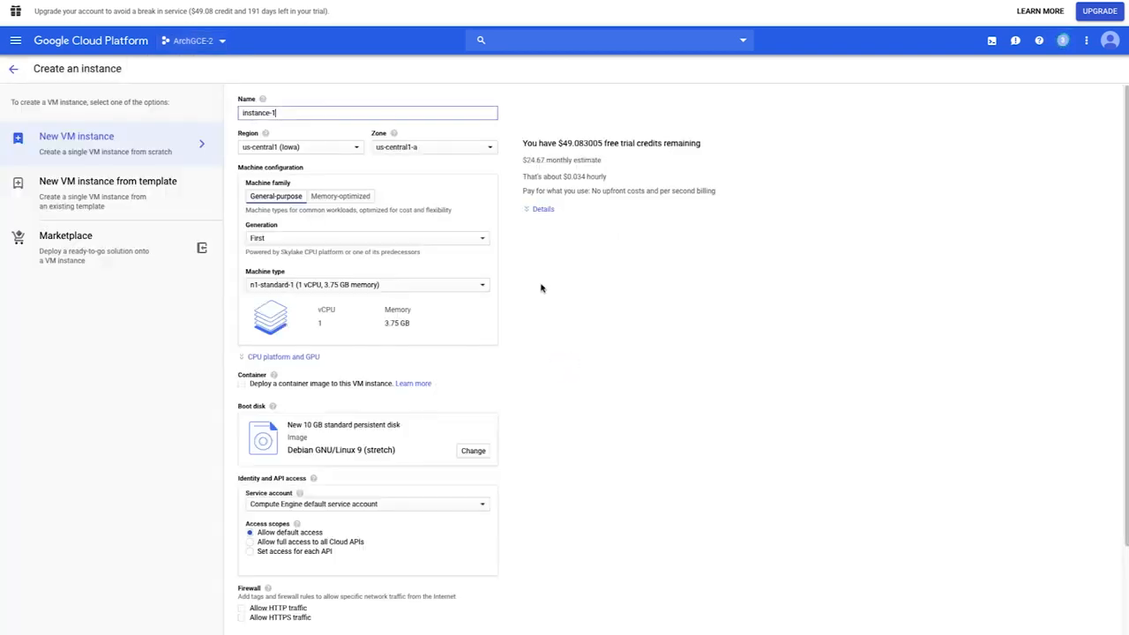
click(320, 155)
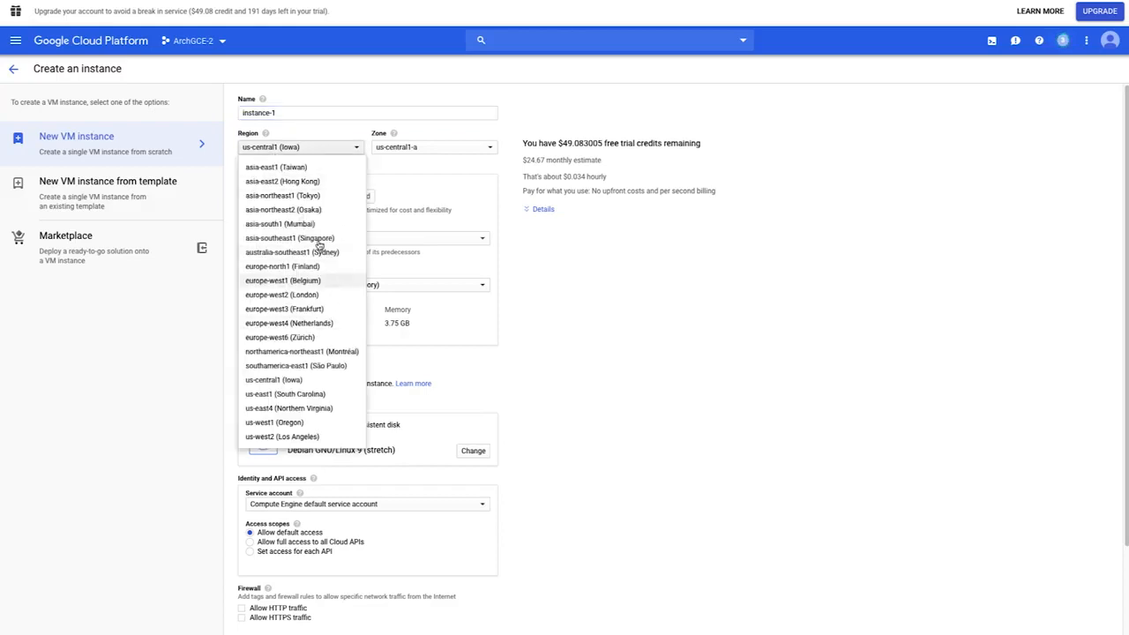
click(328, 138)
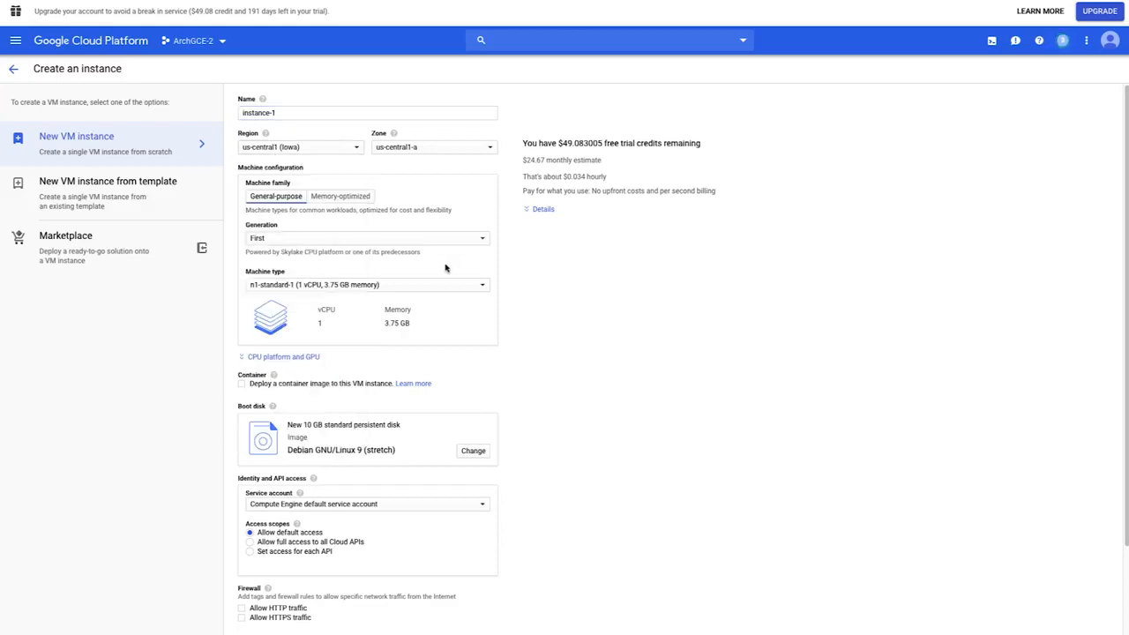
Step: Expand the new instance's networking options and open its default network interface for editing
scroll(450, 261, down, 3)
scroll(450, 258, down, 2)
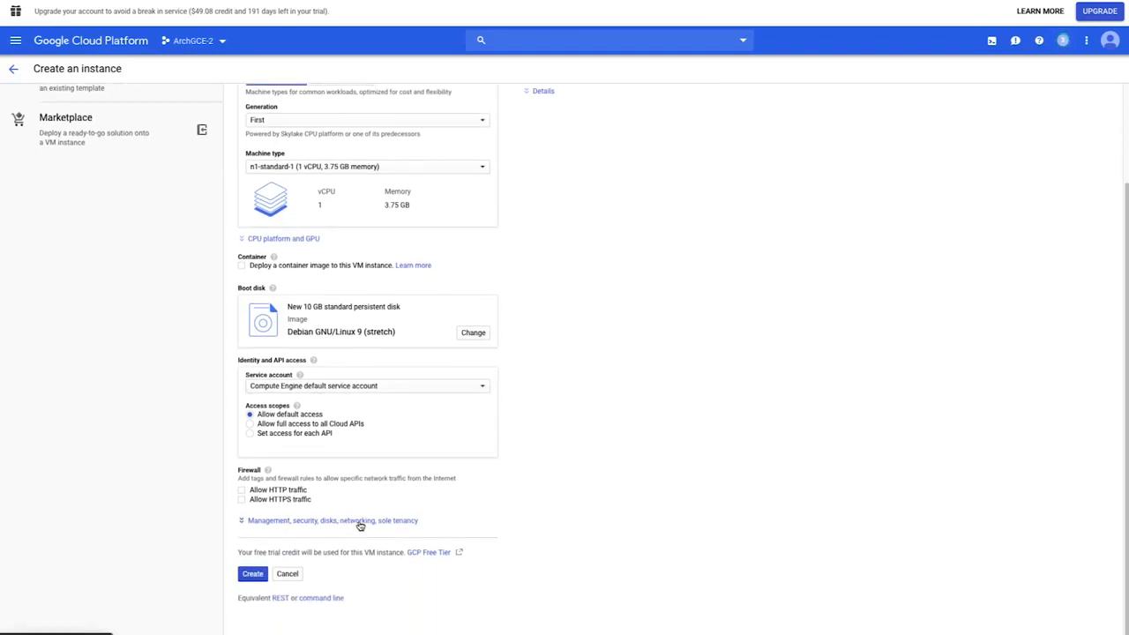
click(397, 524)
scroll(423, 489, down, 1)
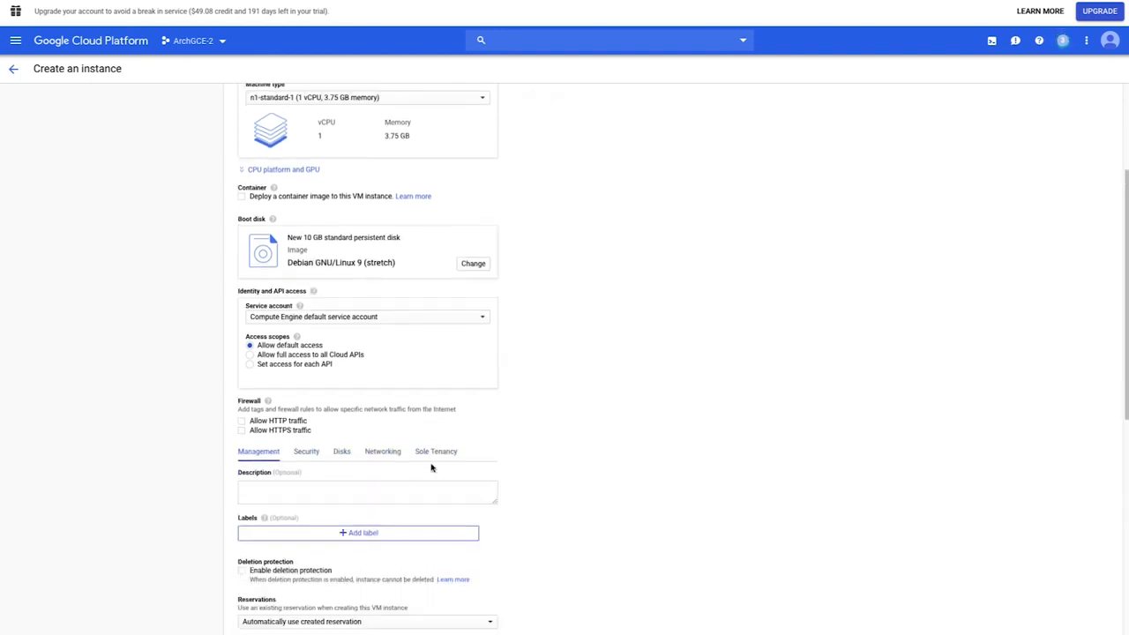
click(385, 445)
scroll(385, 445, down, 2)
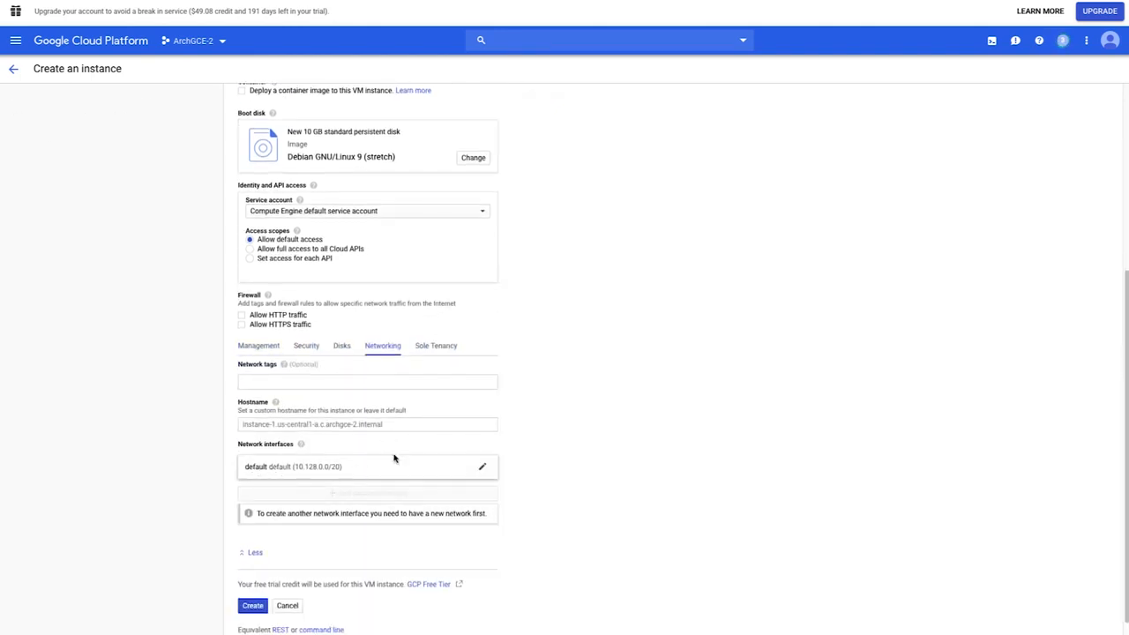
click(484, 469)
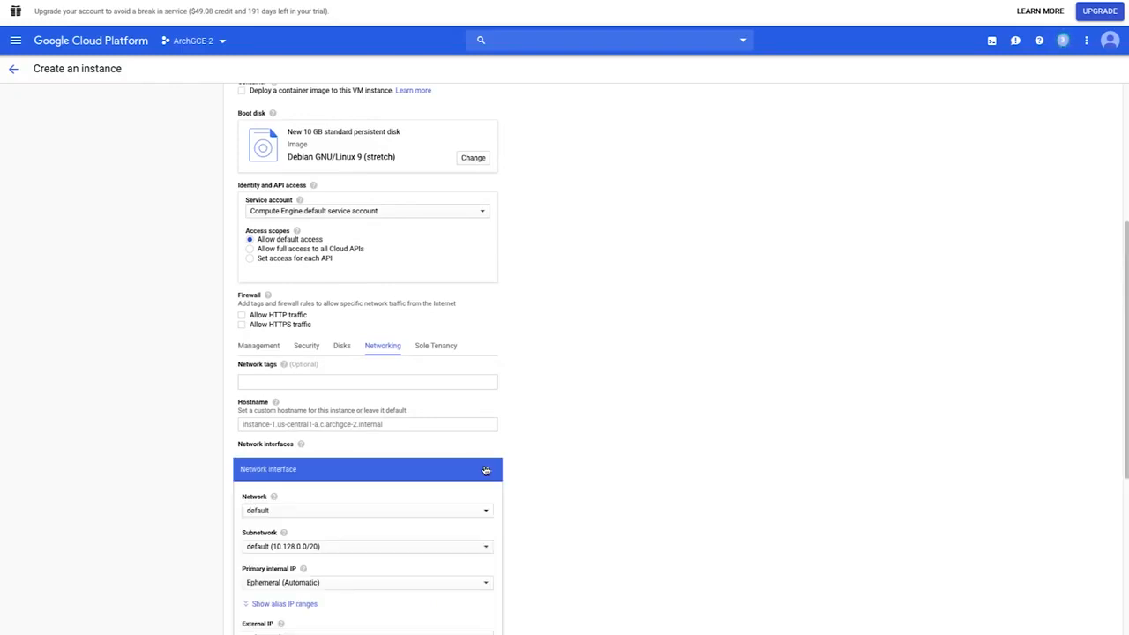
scroll(484, 441, down, 5)
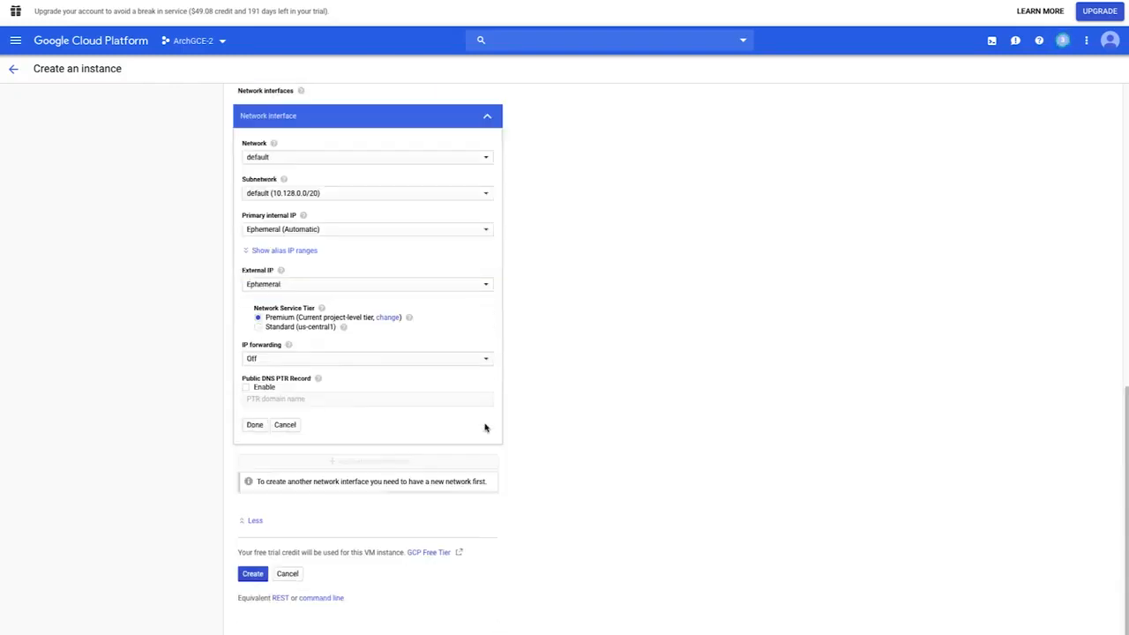
Step: Examine the choices offered for the interface's network, primary internal IP and external IP
click(341, 164)
click(277, 158)
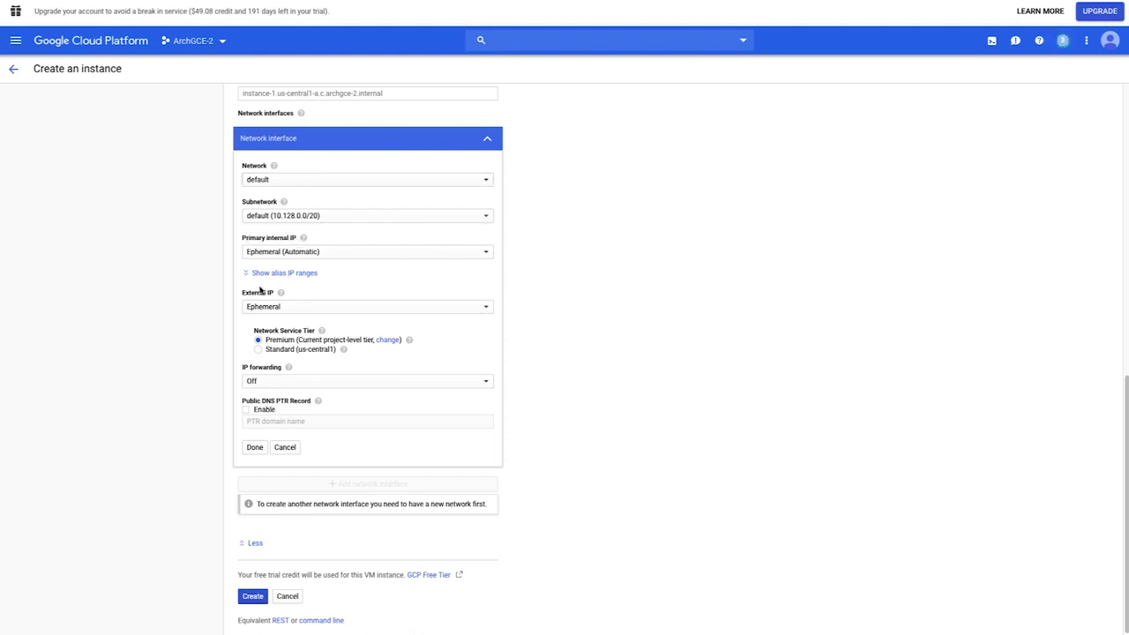
click(326, 255)
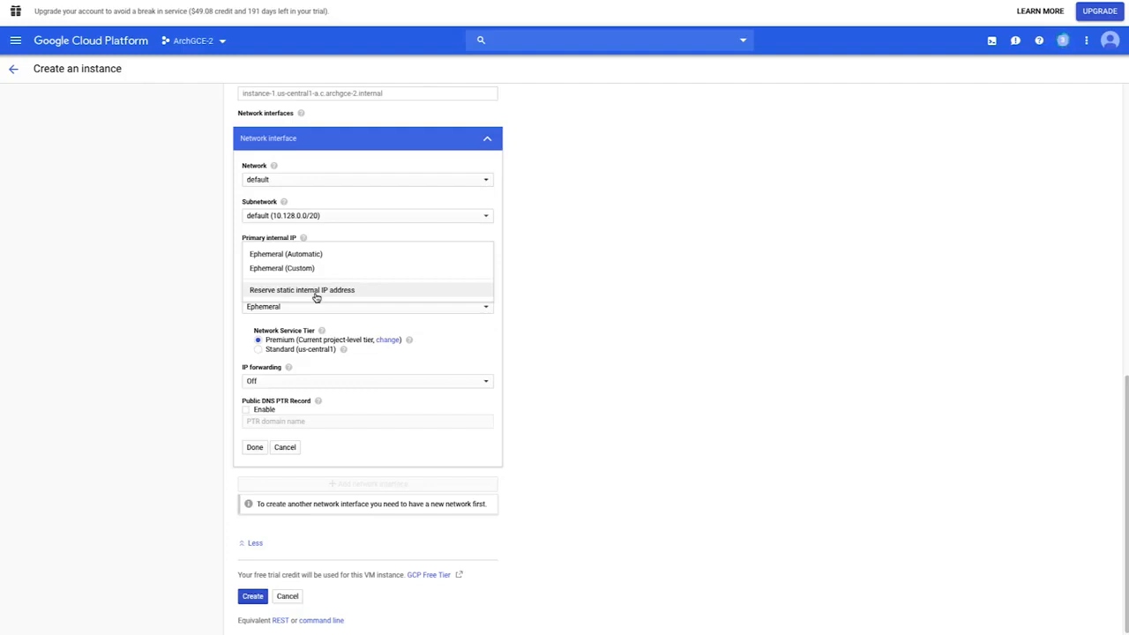
click(395, 254)
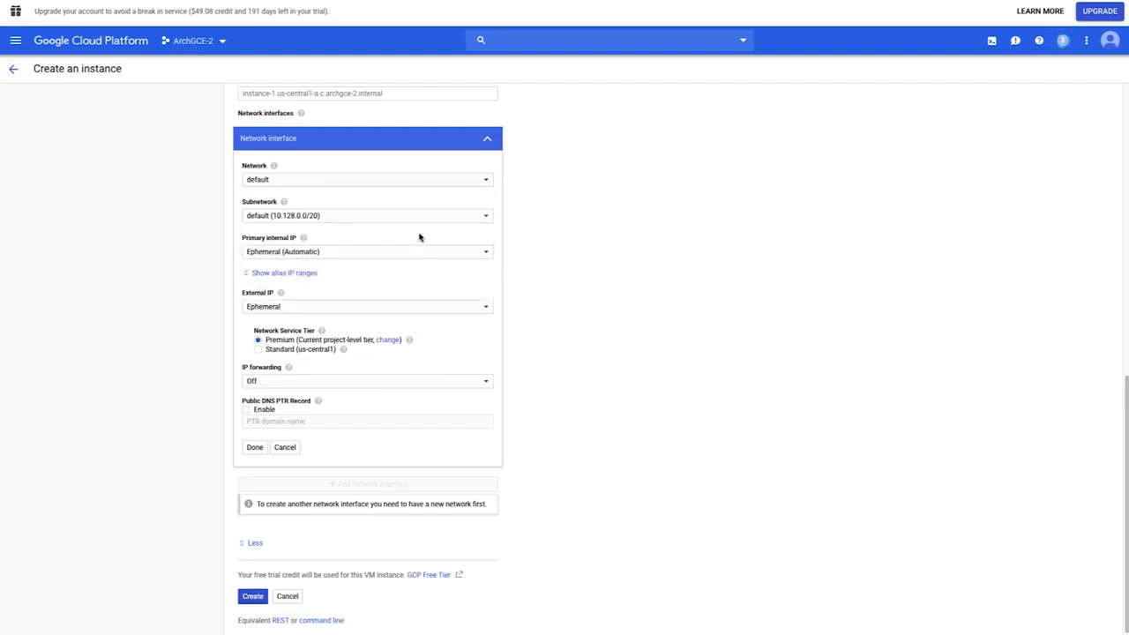
click(356, 314)
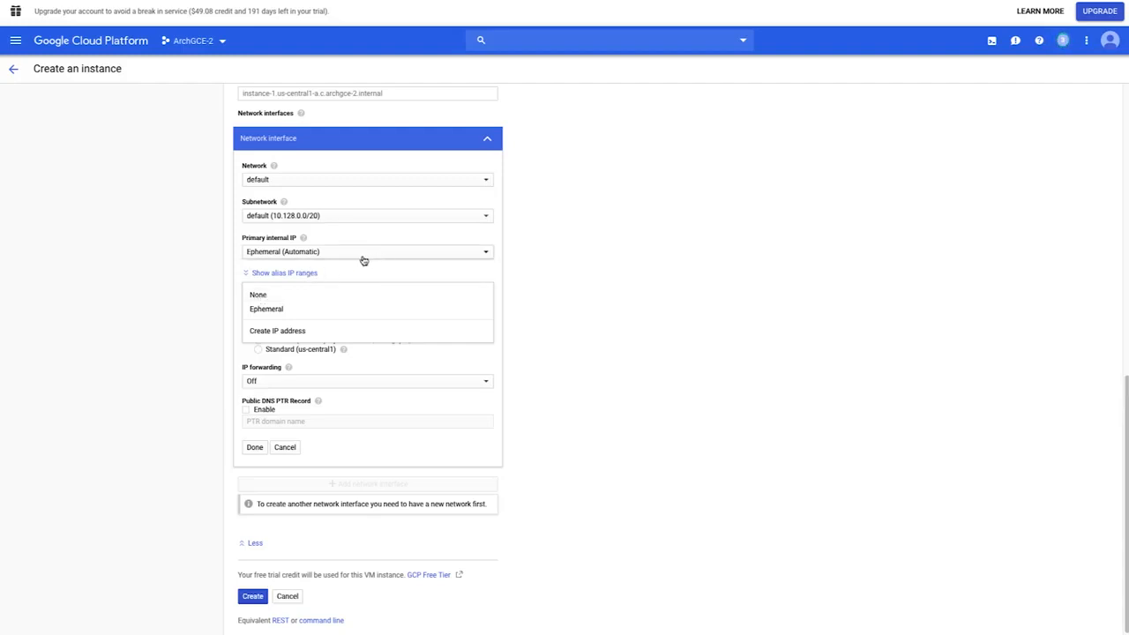
click(335, 253)
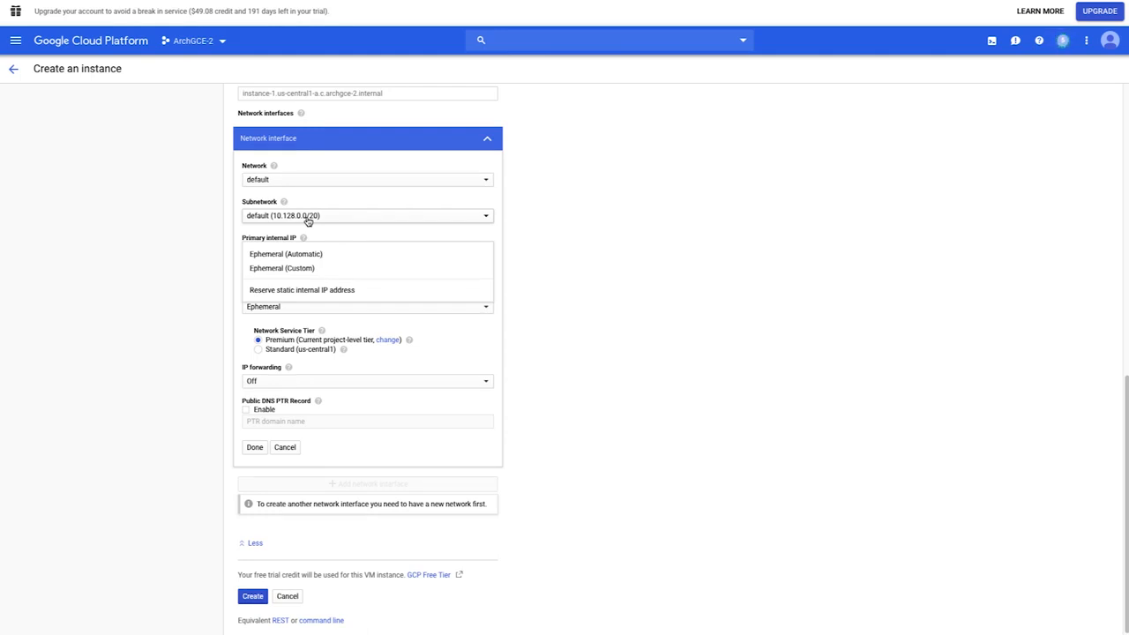
click(606, 223)
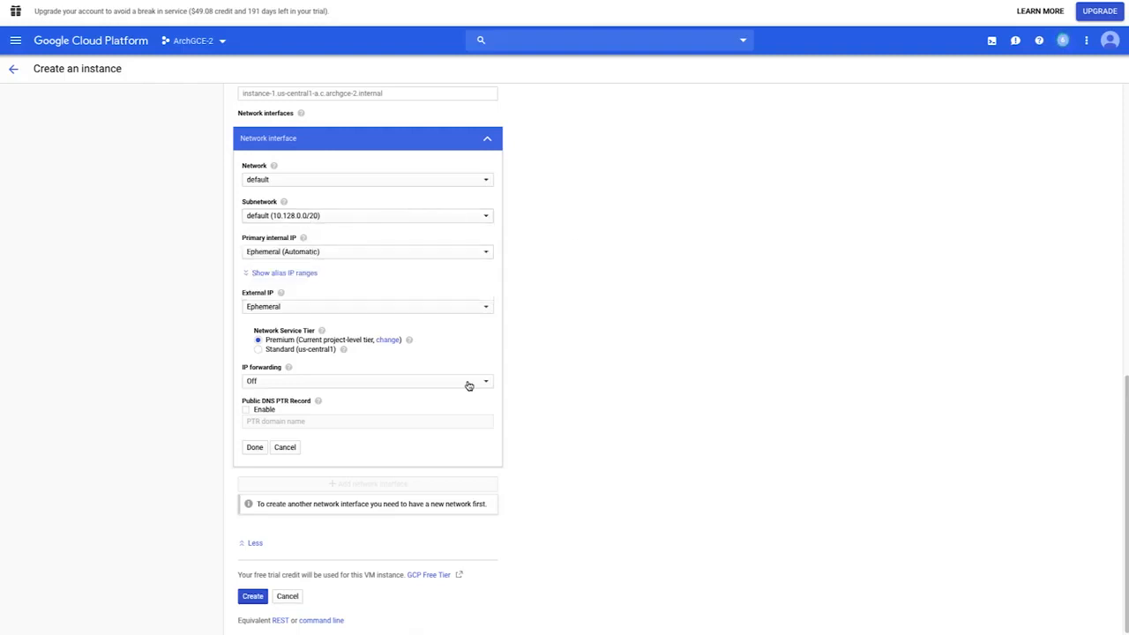
Step: Create instance-1 with an automatic ephemeral internal IP and an ephemeral external IP, and check its external address
click(250, 598)
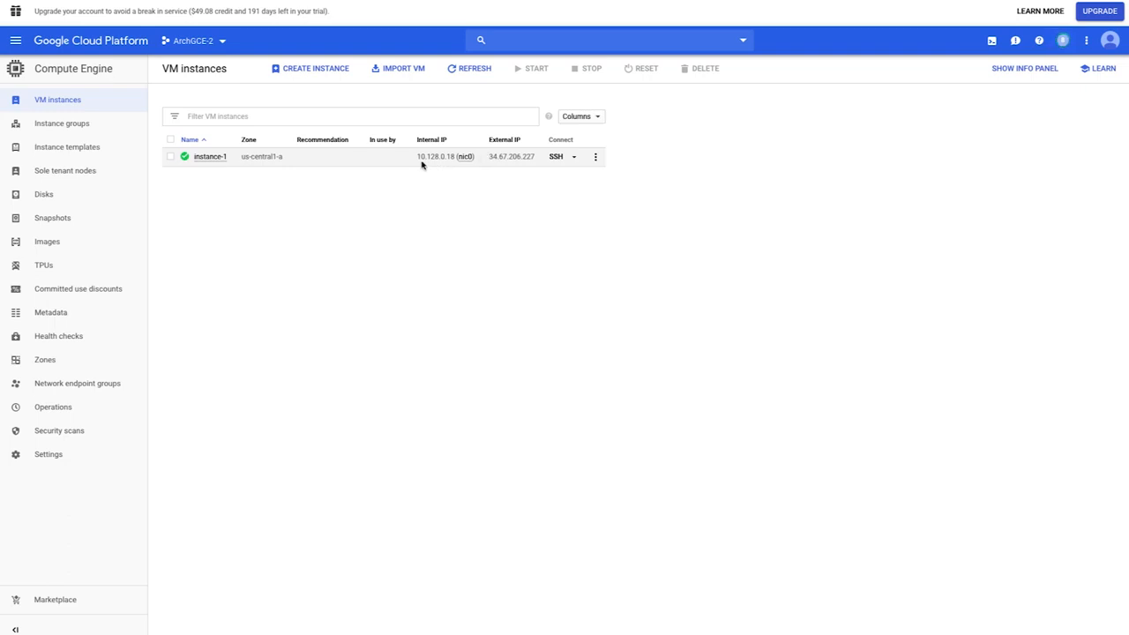
drag(533, 157, 485, 167)
click(487, 171)
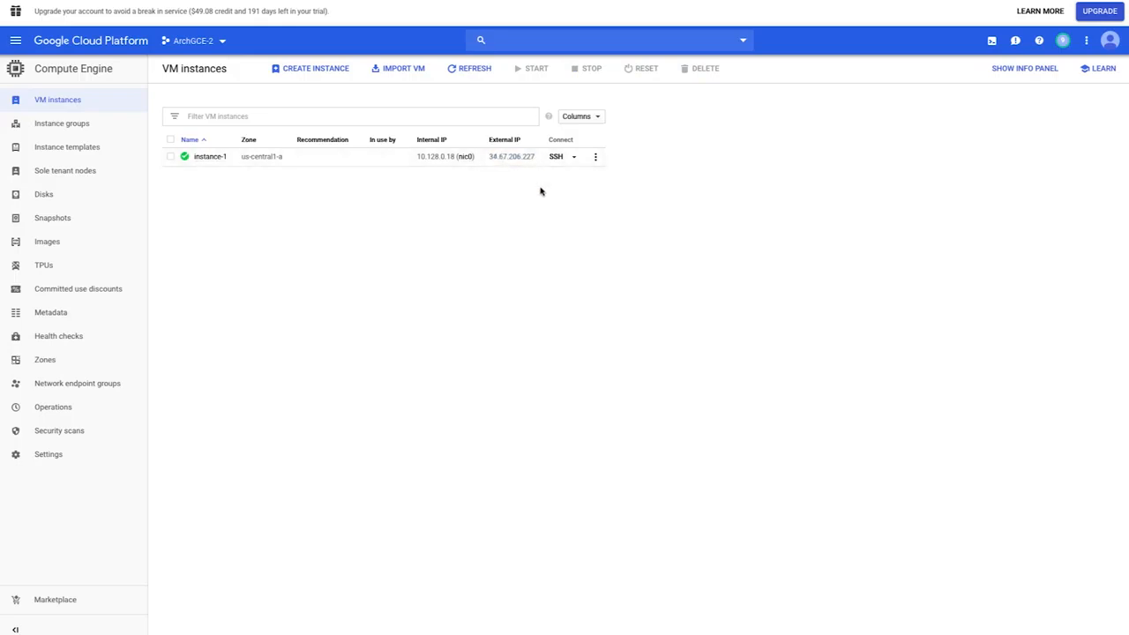
Step: Stop instance-1 and refresh the VM instances list
click(172, 158)
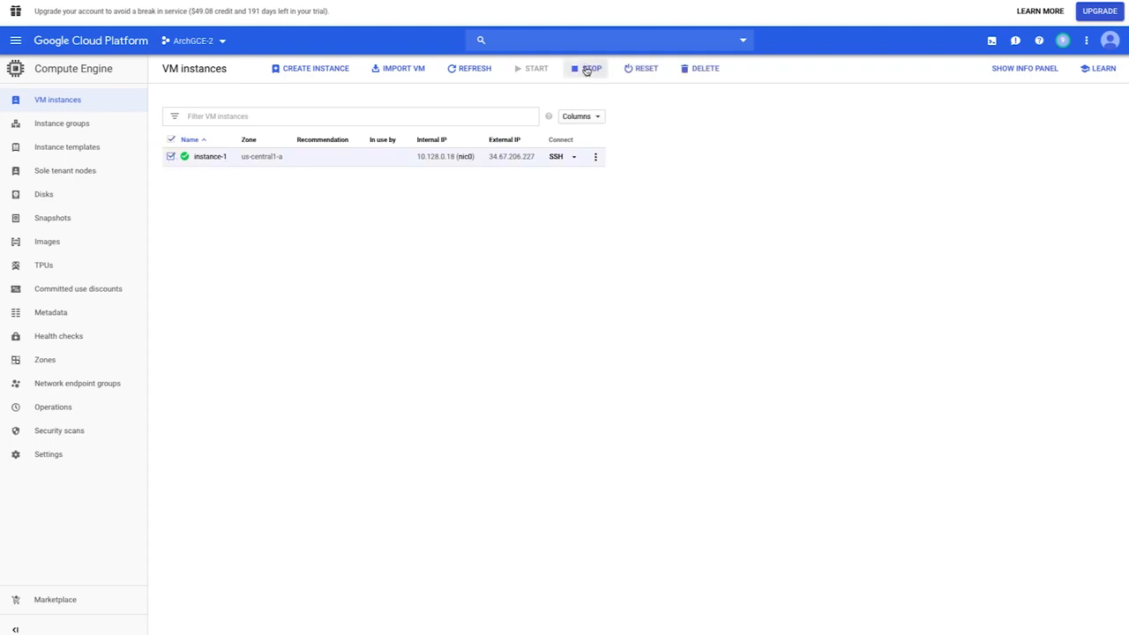
click(586, 68)
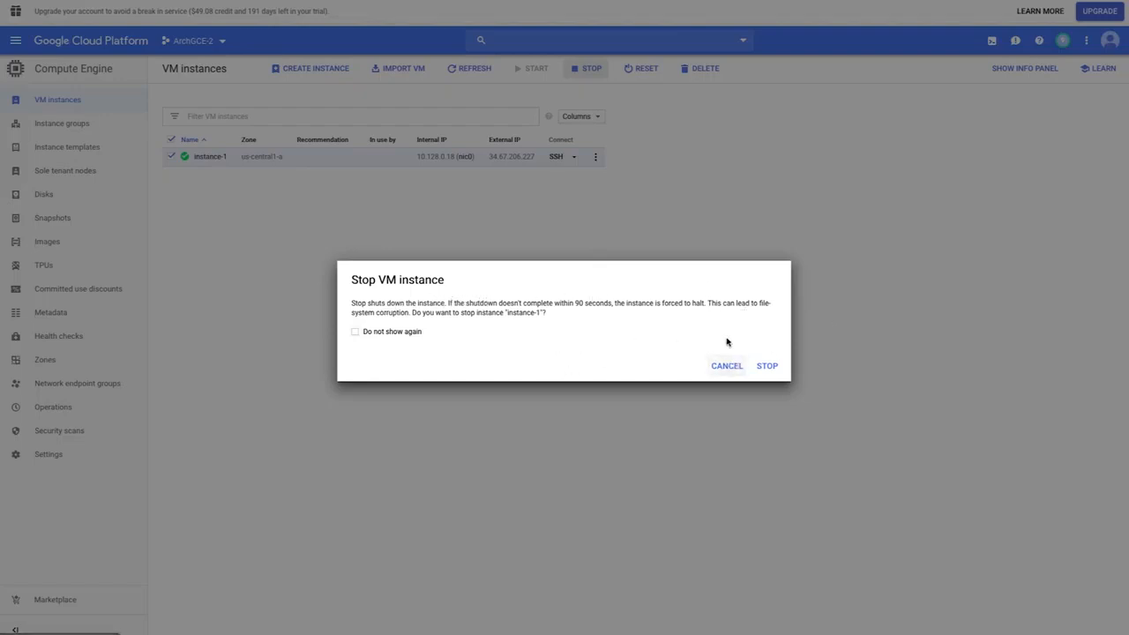
click(766, 363)
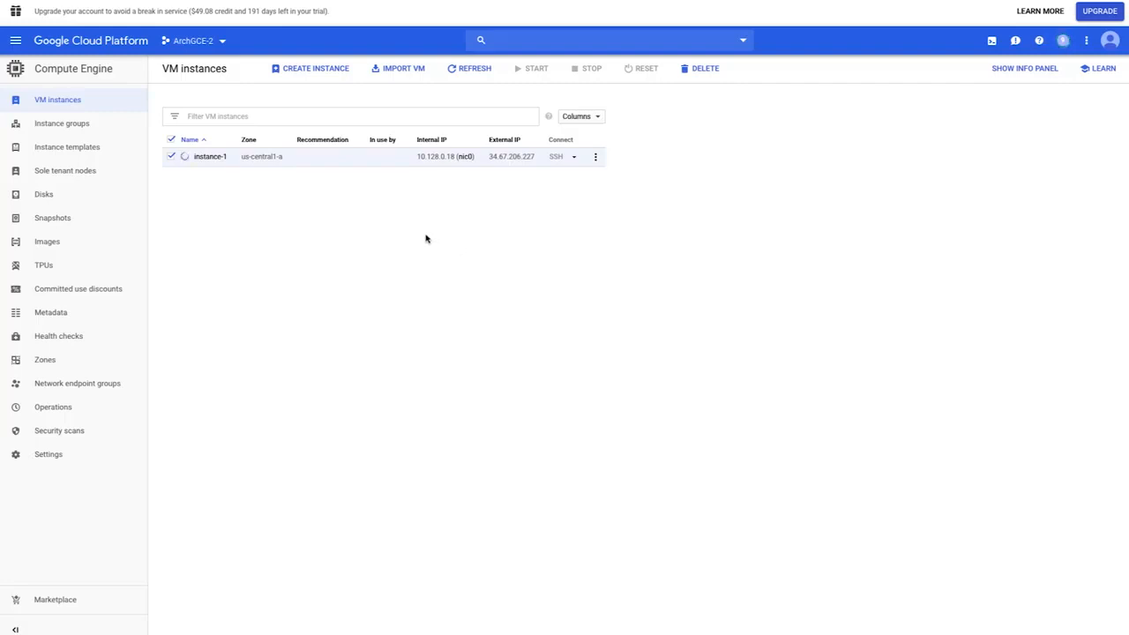
click(471, 76)
click(471, 71)
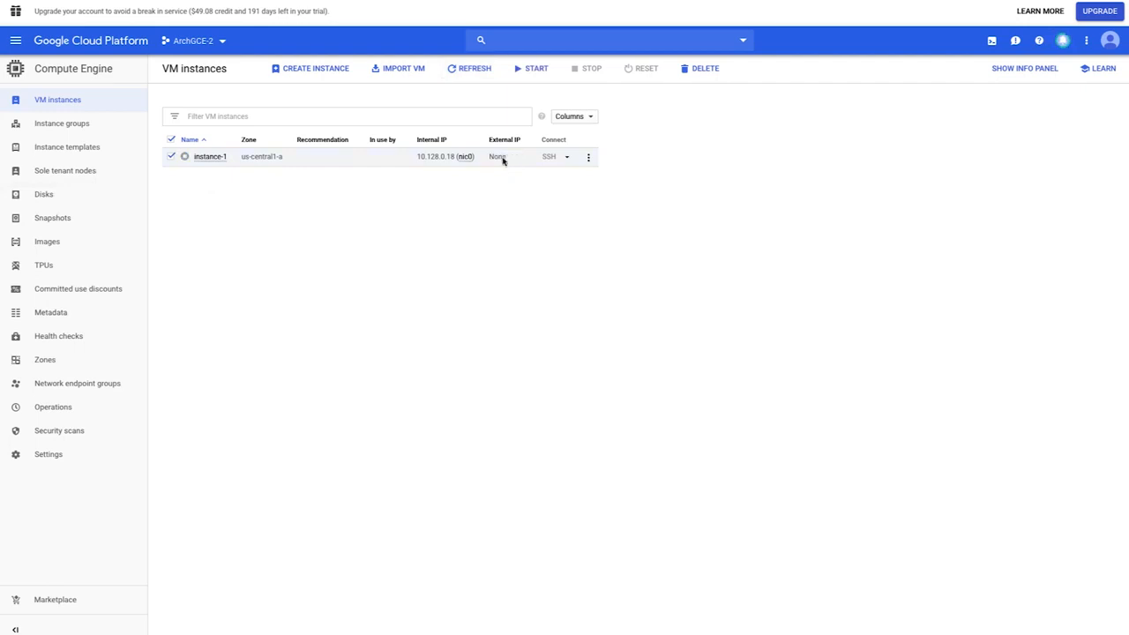
Step: Start instance-1 again, check the operation's progress in the notifications, and refresh the instances list
click(529, 71)
click(1063, 42)
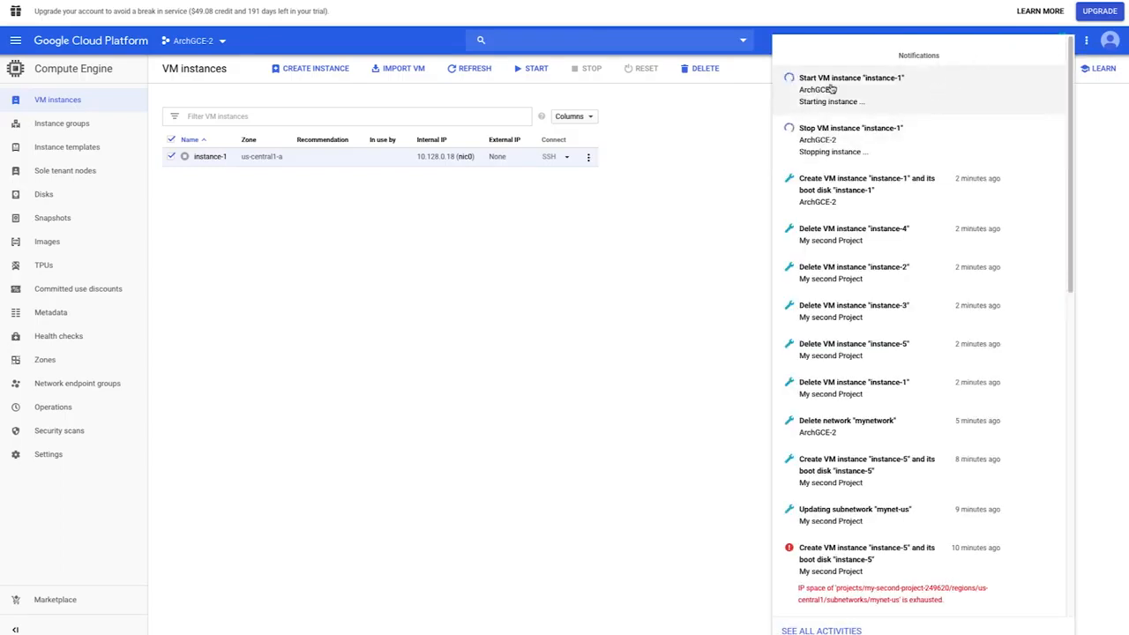
click(714, 141)
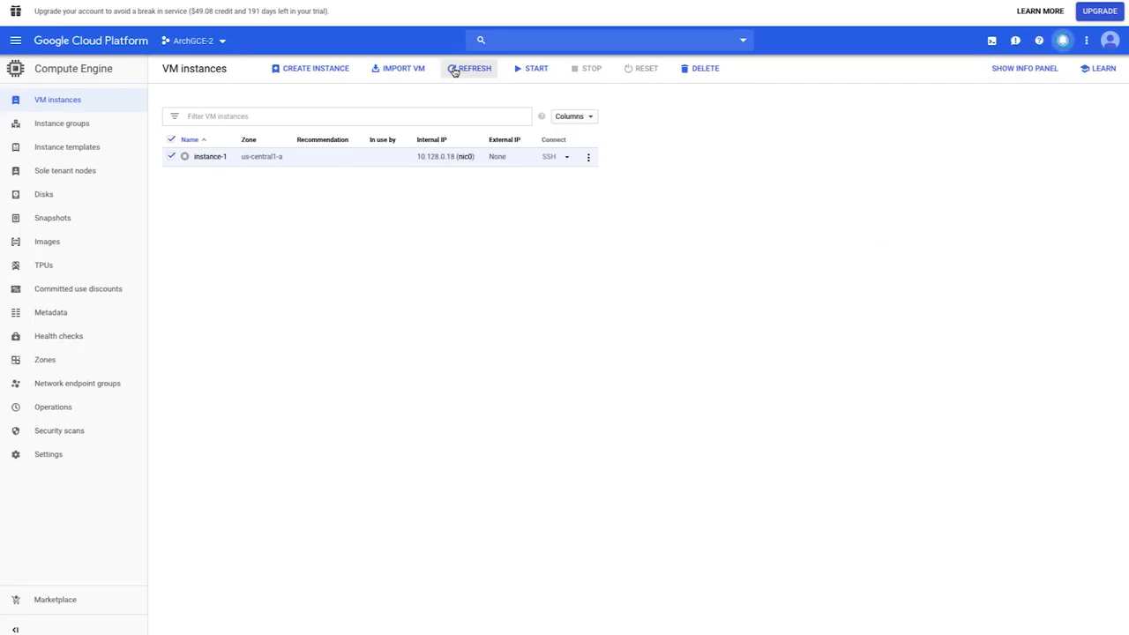
click(454, 70)
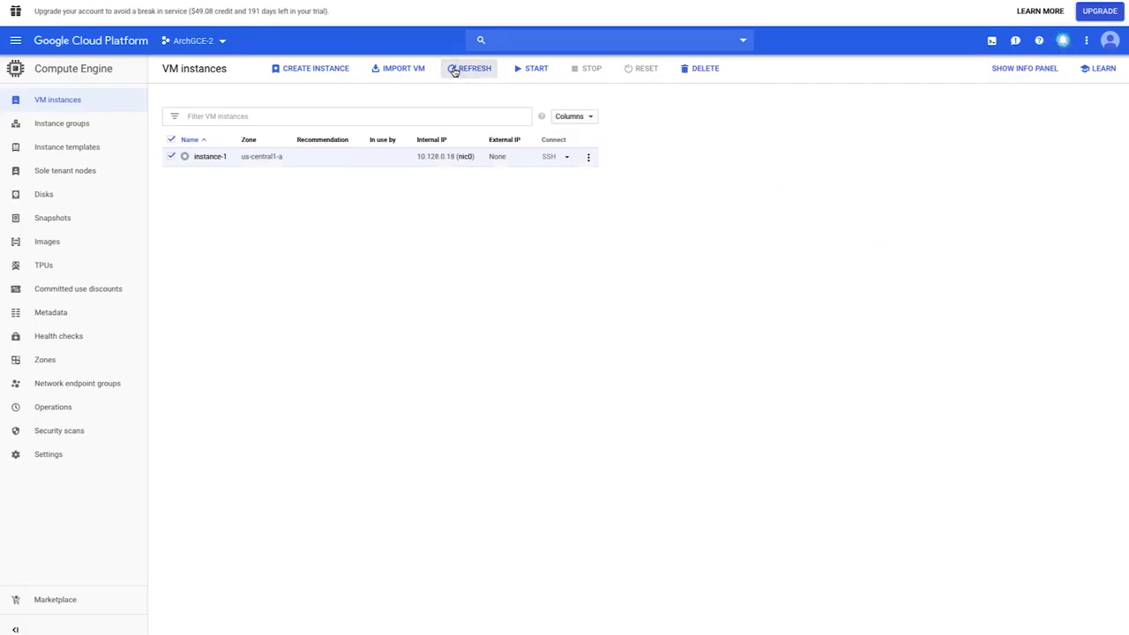